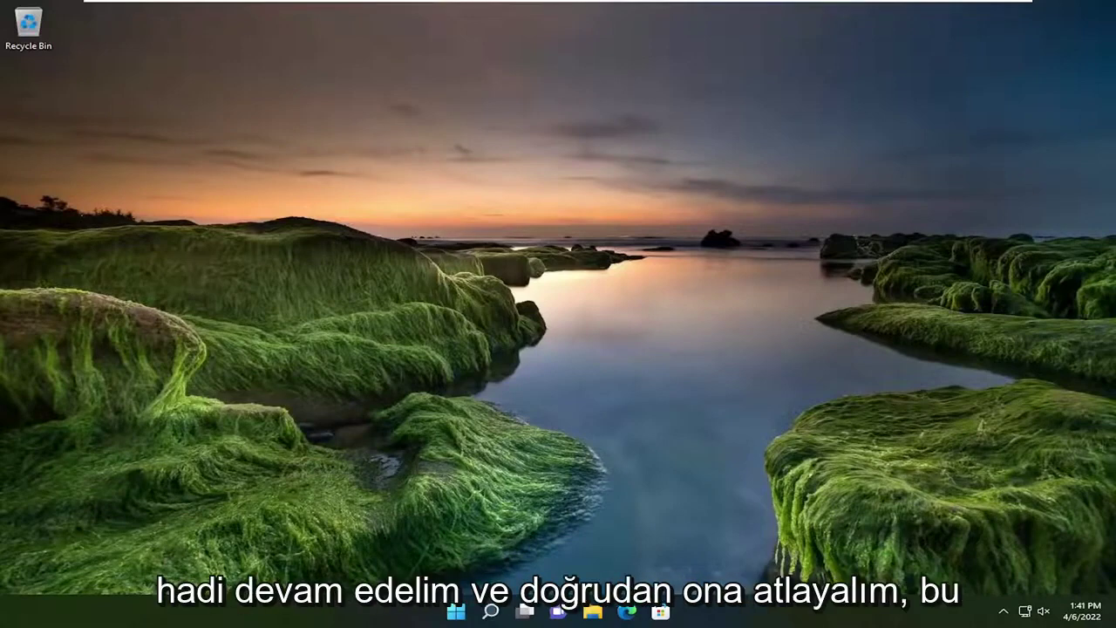
# Open Device Manager through the Windows search and expand the Universal Serial Bus controllers category
pyautogui.click(490, 613)
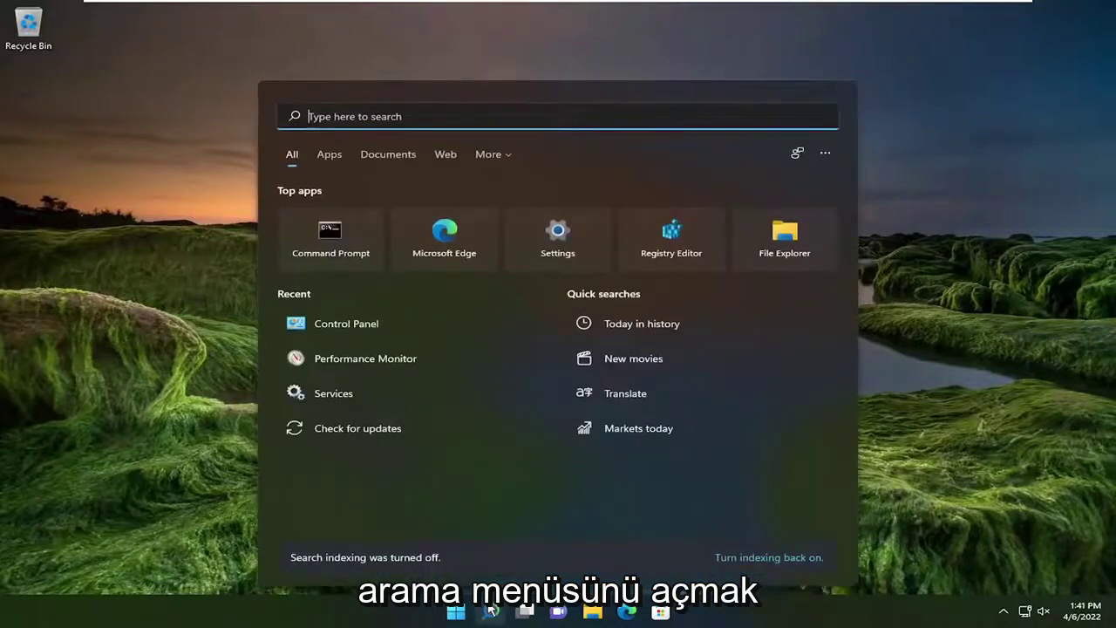
pyautogui.write('device manager')
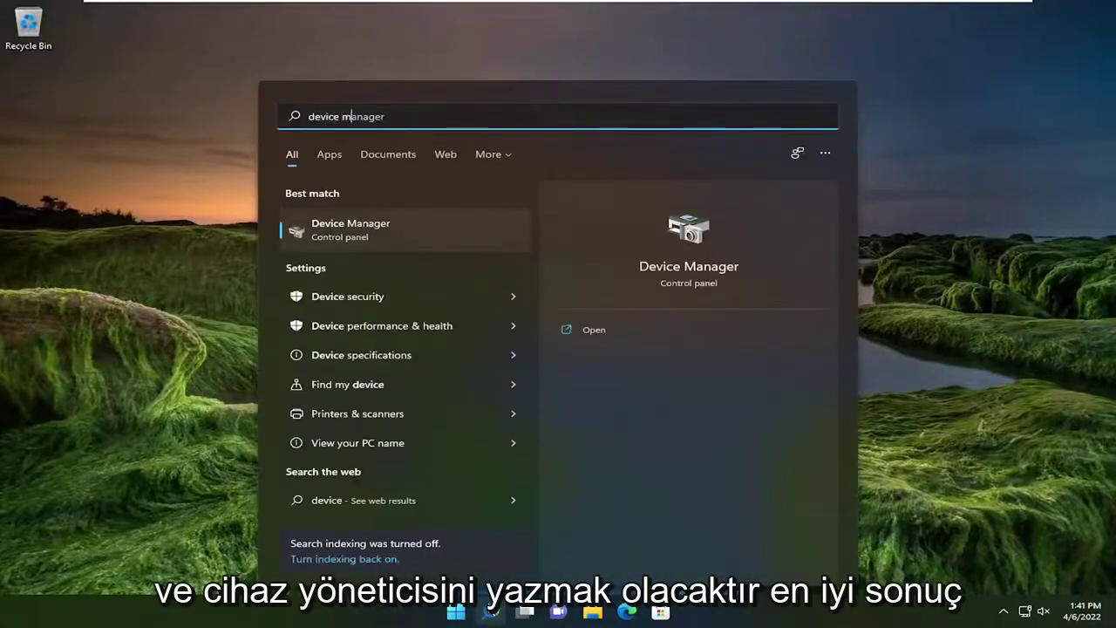
pyautogui.click(385, 244)
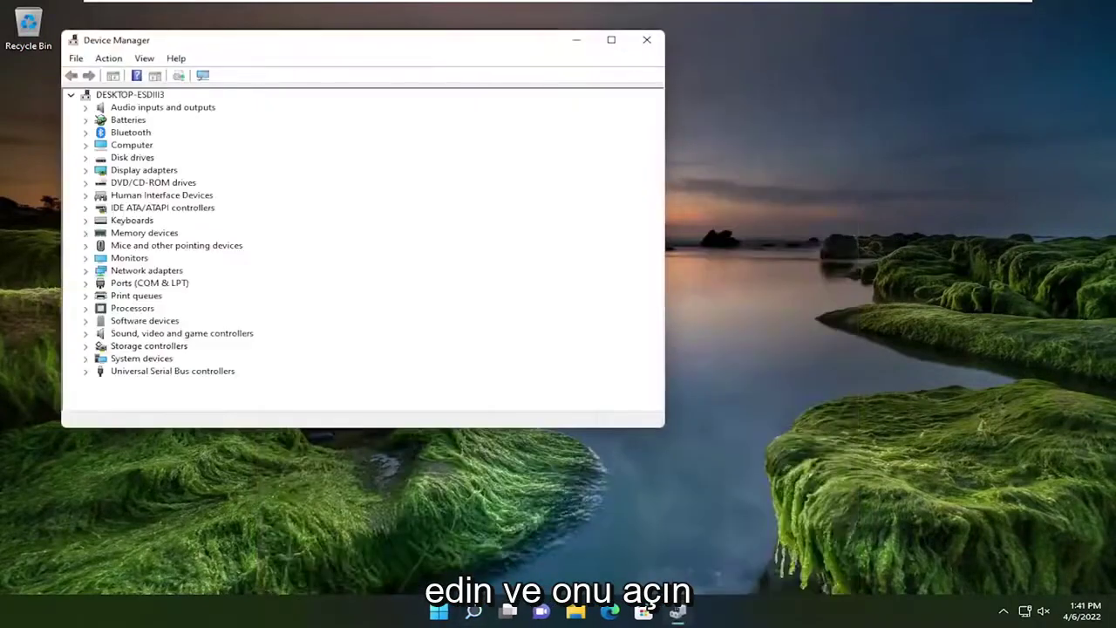
pyautogui.moveTo(435, 51); pyautogui.dragTo(665, 78)
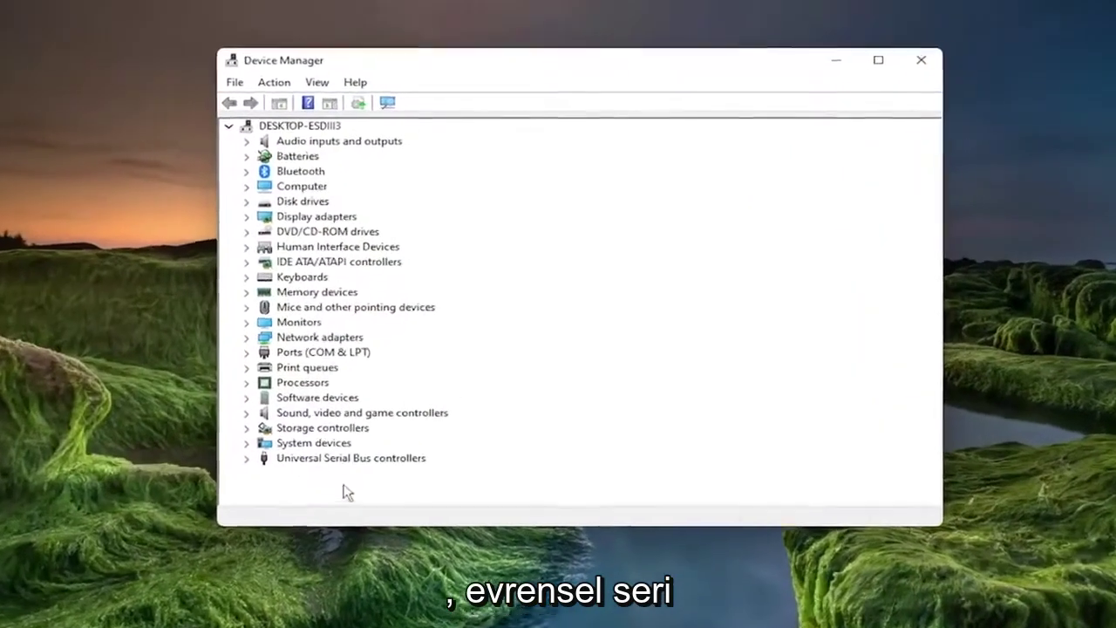
pyautogui.click(388, 398)
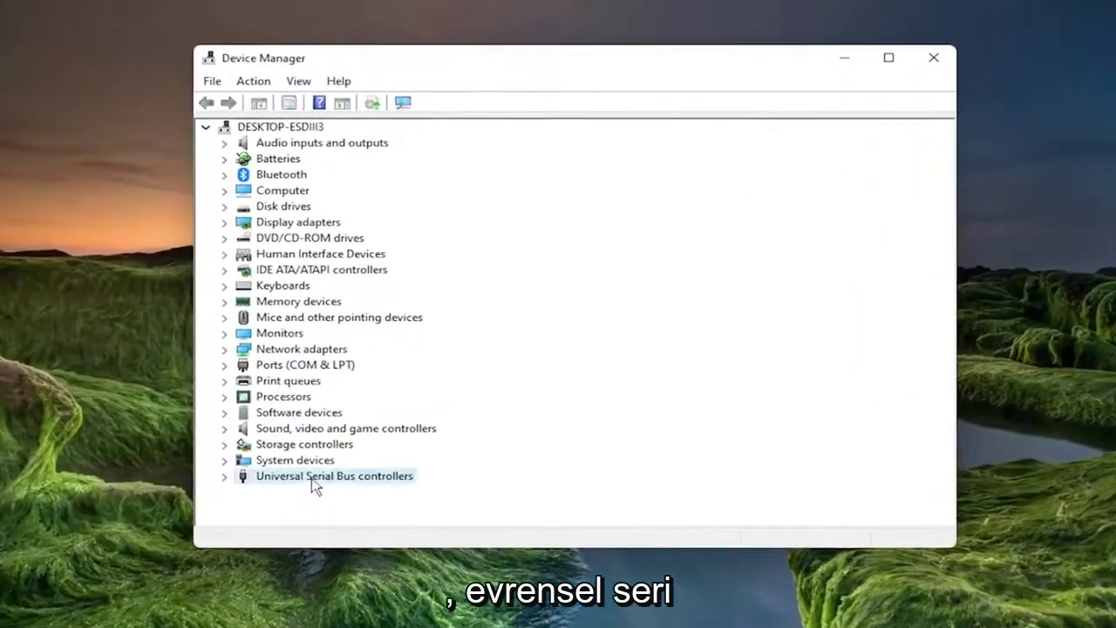
pyautogui.doubleClick(312, 477)
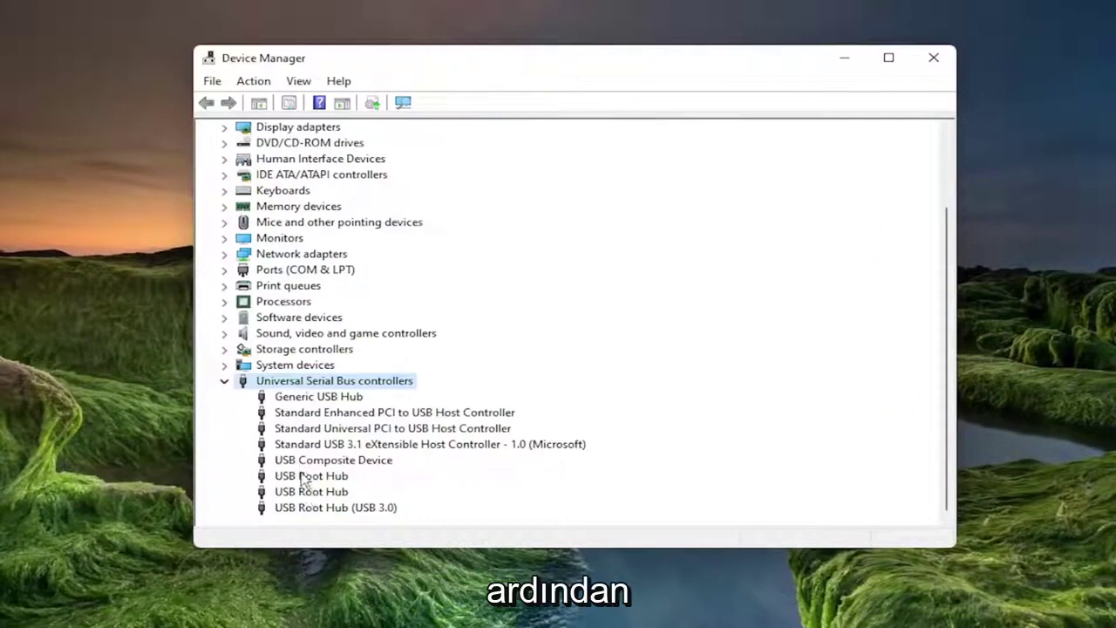
# Update the Generic USB Hub driver by installing the Generic USB Hub model from the list of available drivers on the computer
pyautogui.rightClick(304, 399)
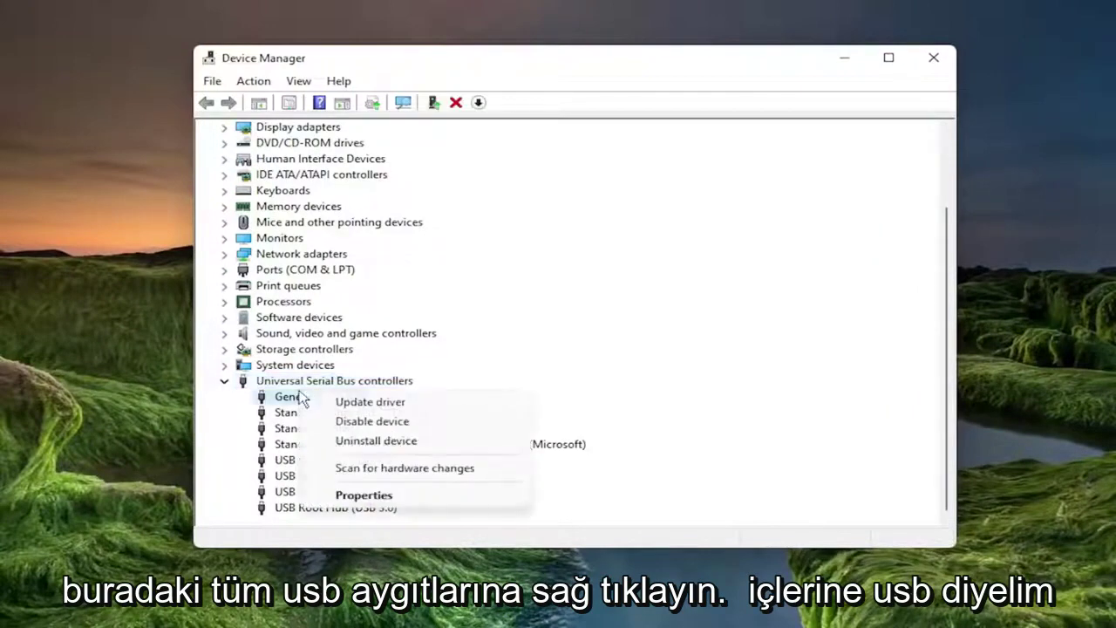
pyautogui.click(358, 403)
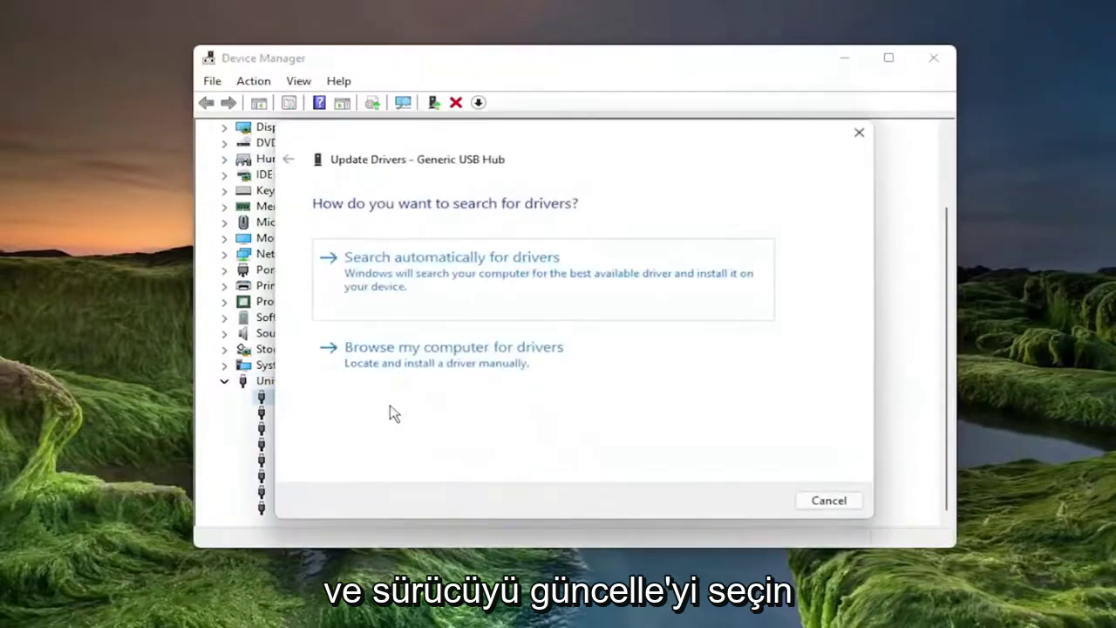
pyautogui.click(427, 358)
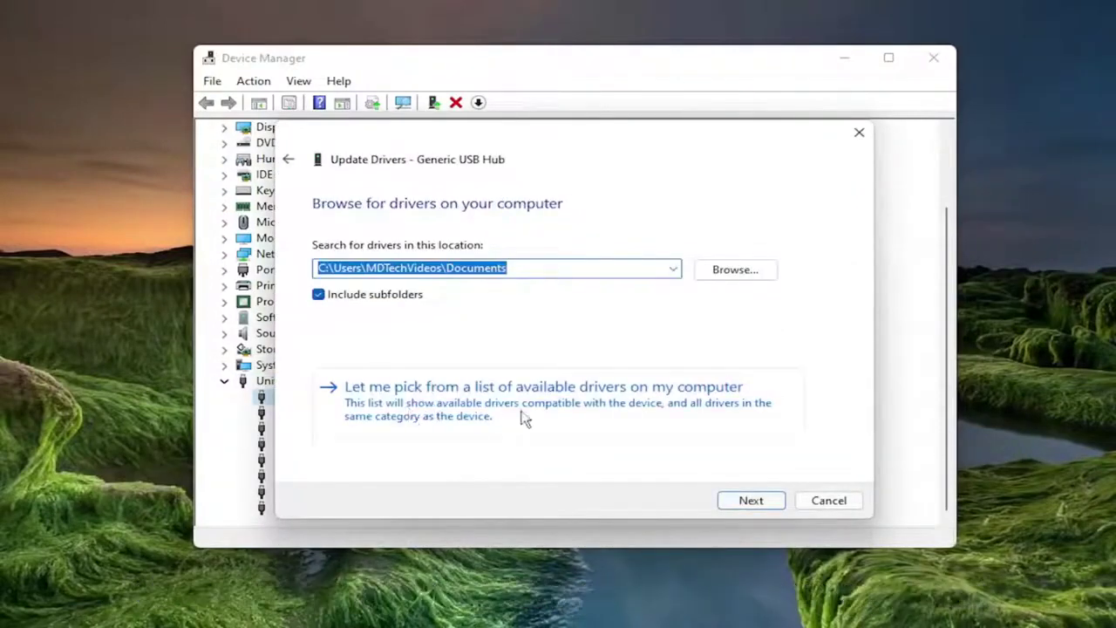
pyautogui.click(565, 416)
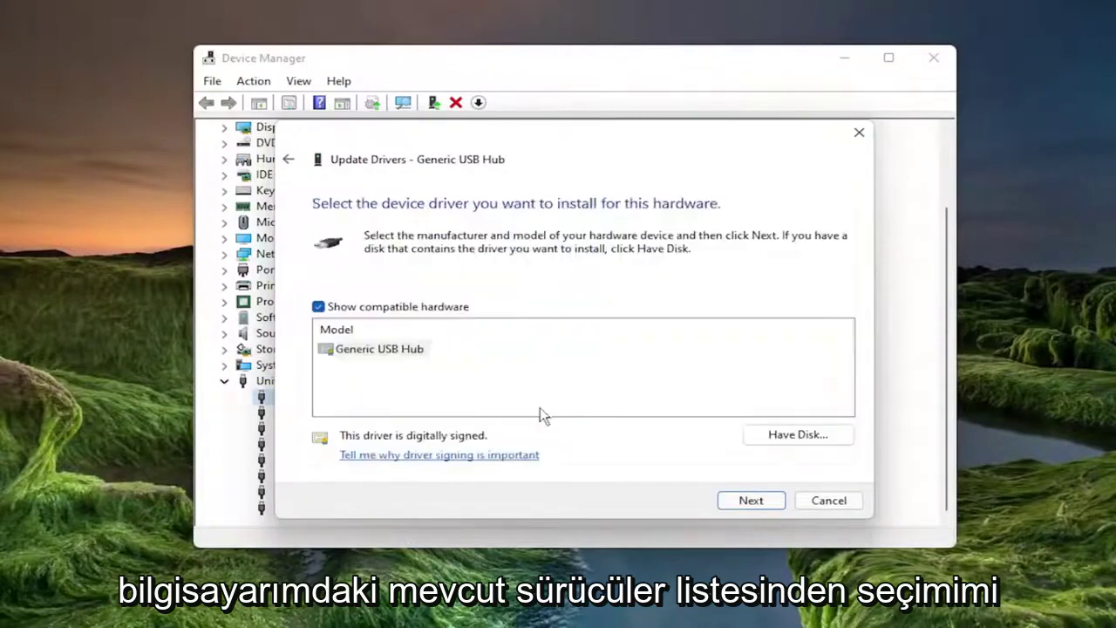
pyautogui.click(387, 351)
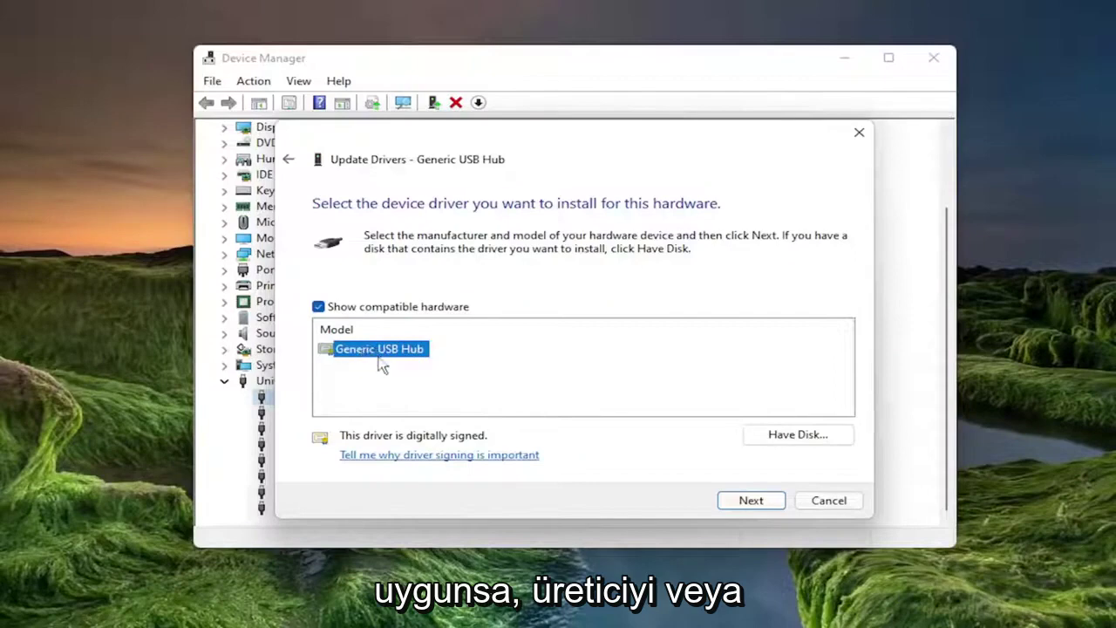
pyautogui.click(753, 504)
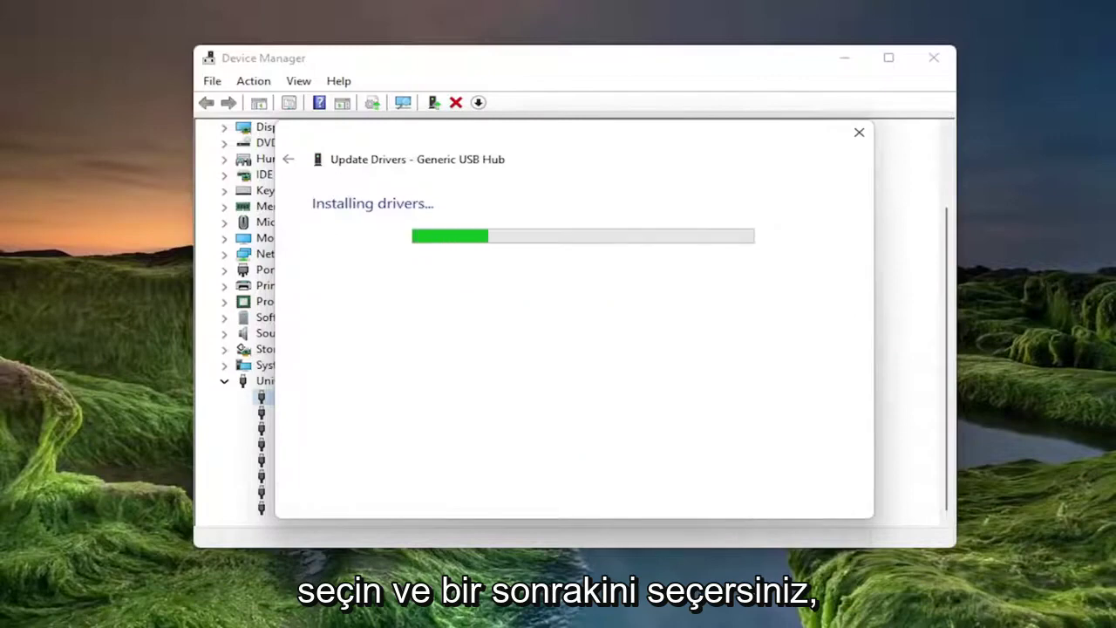
pyautogui.click(831, 500)
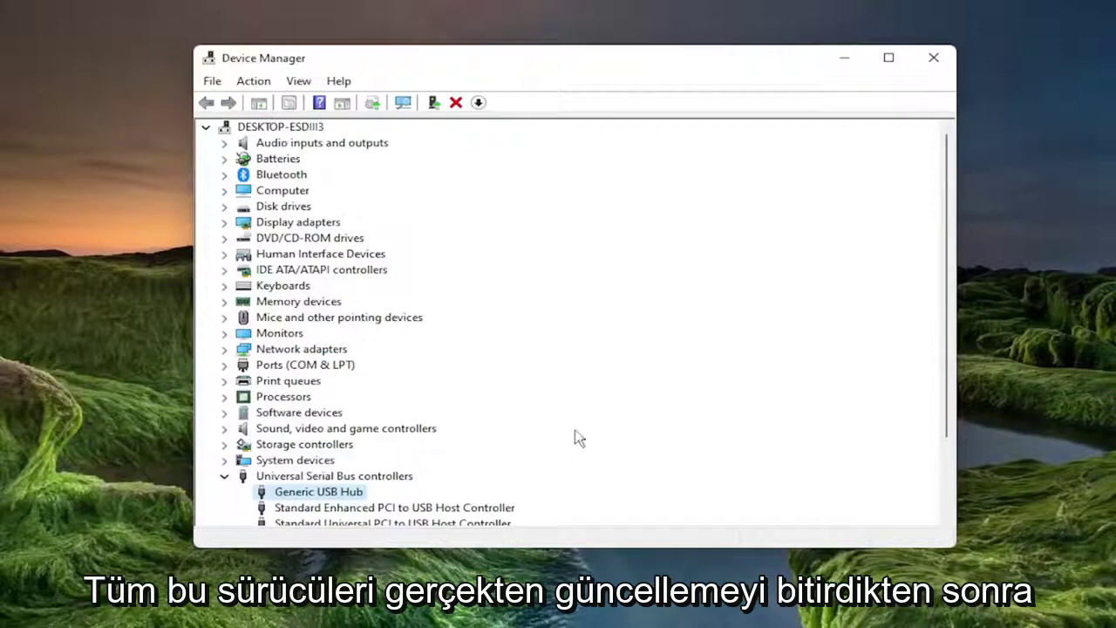
# Close Device Manager and bring up the computer's shut down or sign out options
pyautogui.scroll(-2, 301, 471)
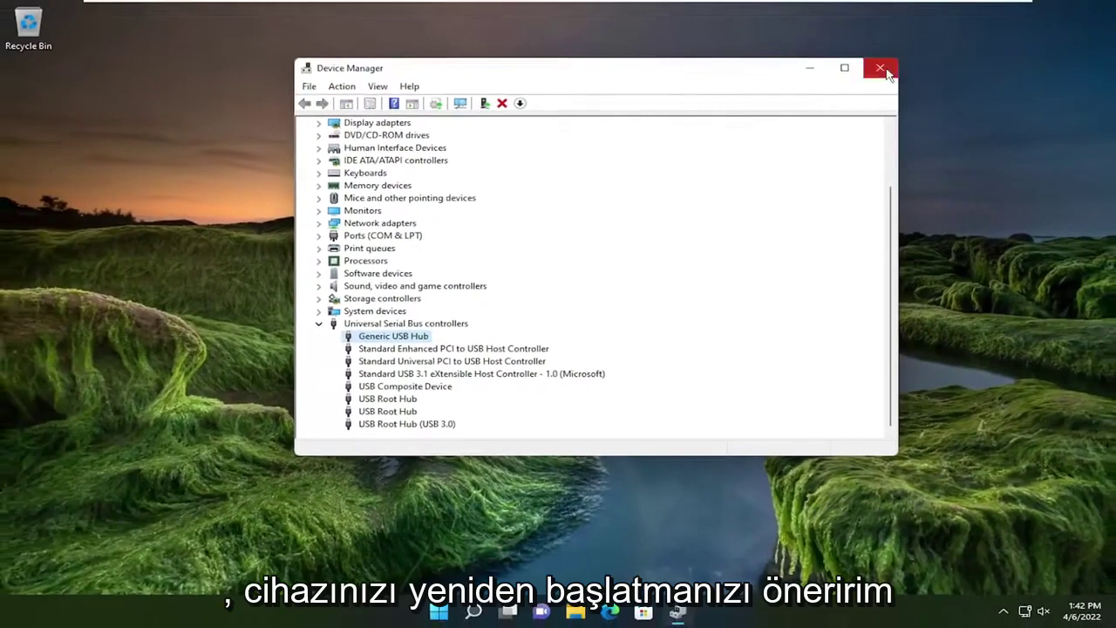
pyautogui.click(933, 58)
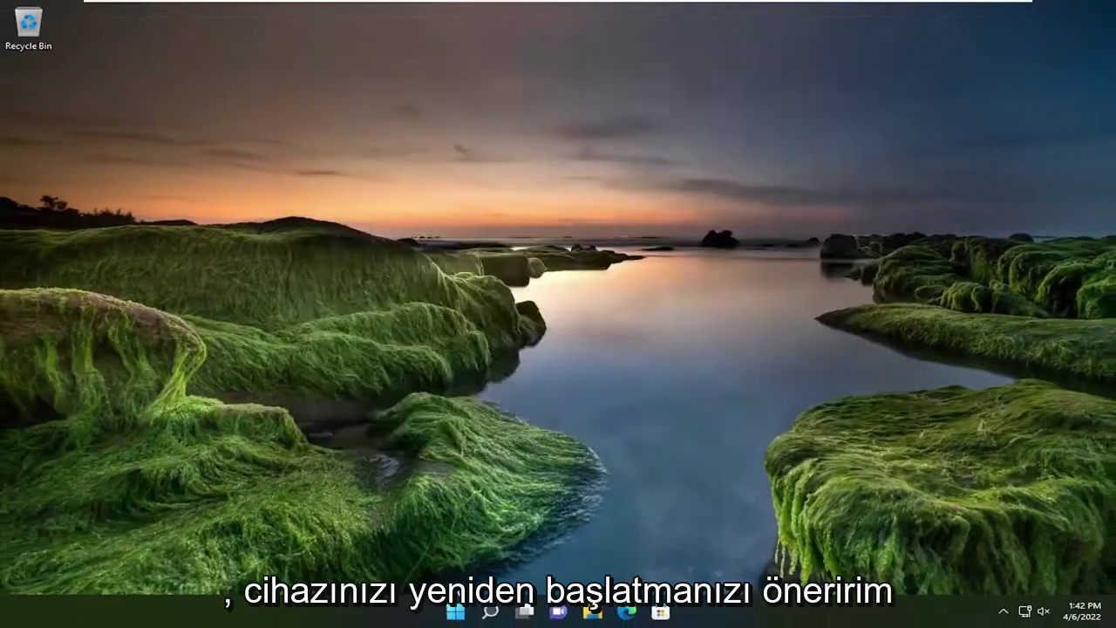
pyautogui.rightClick(453, 615)
pyautogui.moveTo(478, 556)
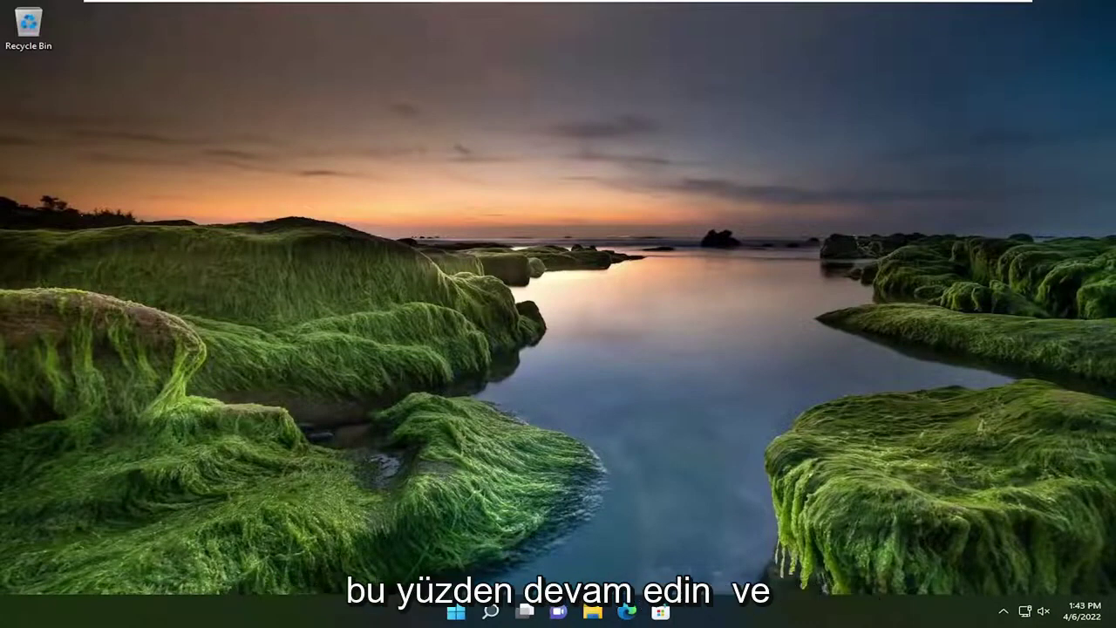
# Search for cmd and open Command Prompt as administrator, allowing it to make changes to the device
pyautogui.click(493, 610)
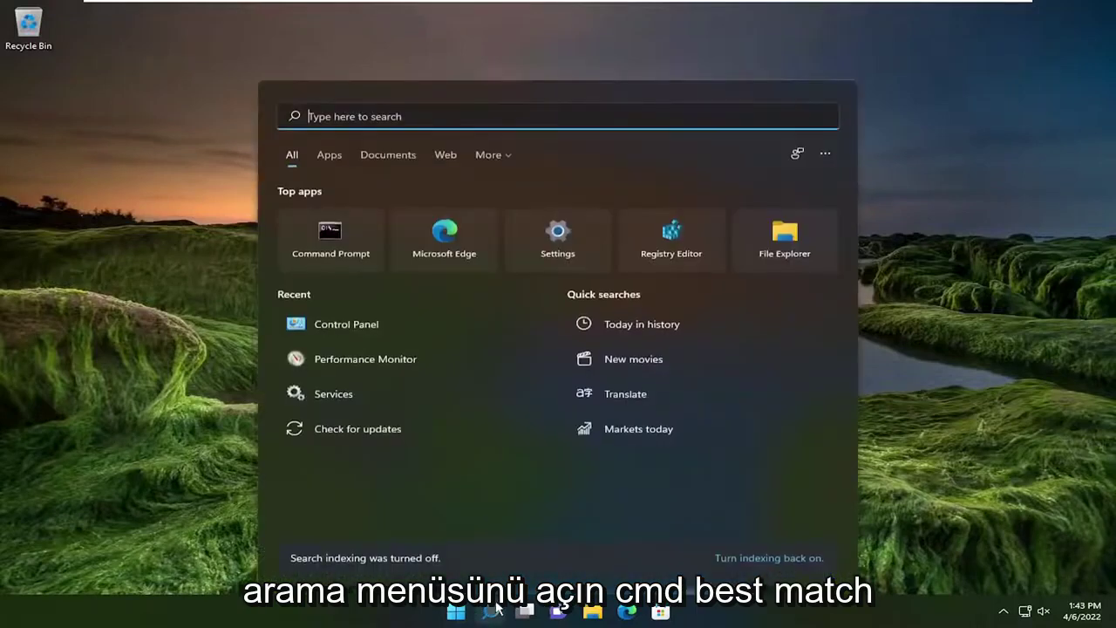
pyautogui.write('cmd')
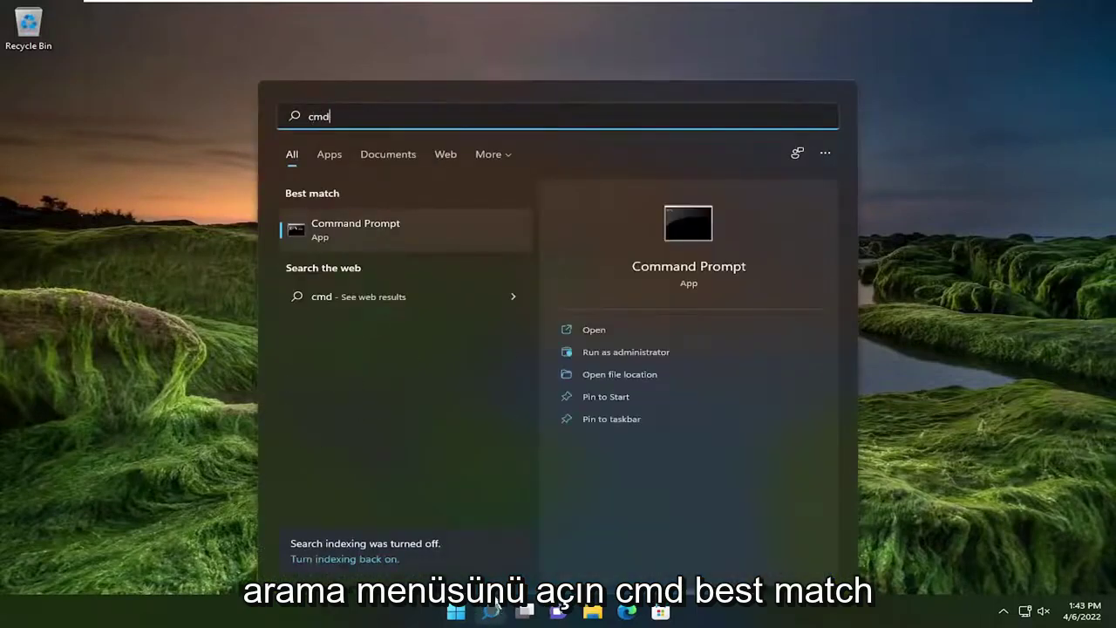
pyautogui.rightClick(367, 229)
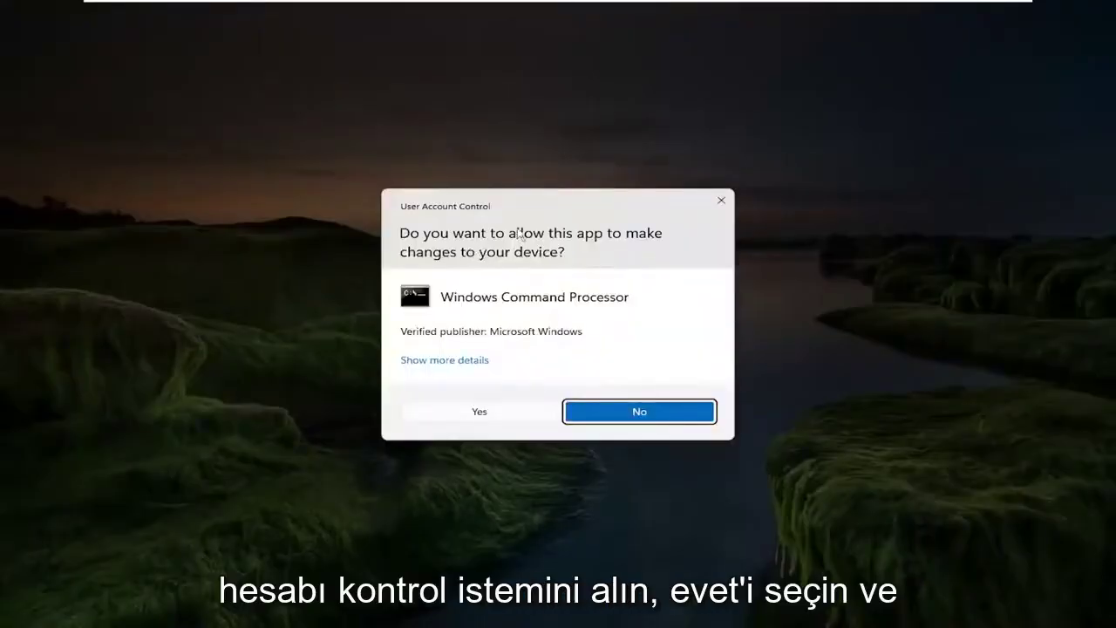
pyautogui.click(470, 412)
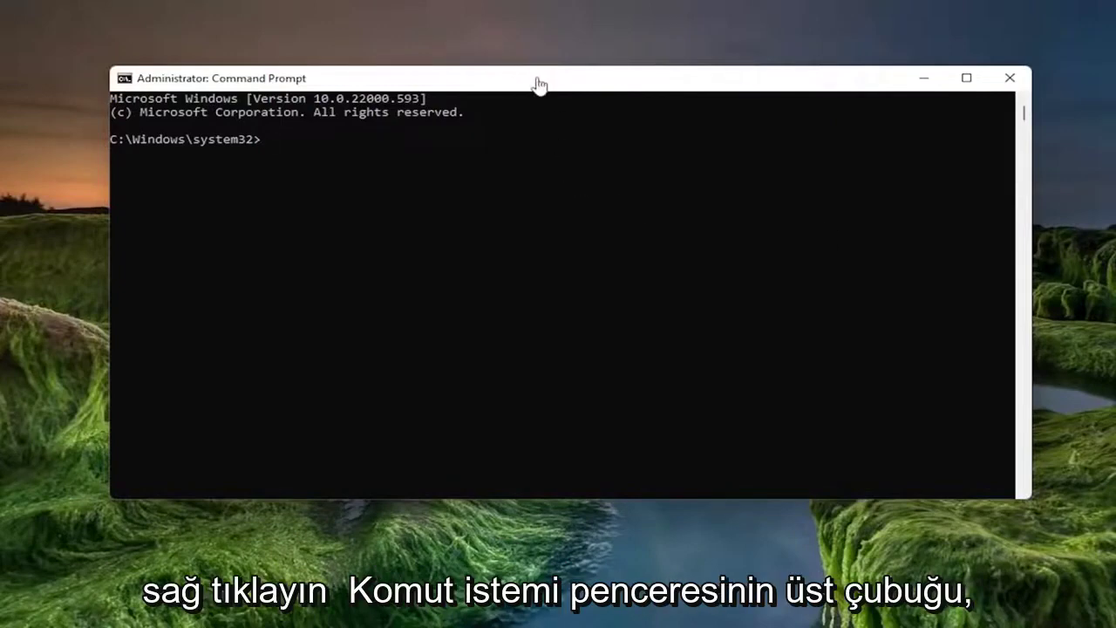
# Paste the copied msdt command to launch the Hardware and Devices troubleshooter, and close the Command Prompt window
pyautogui.rightClick(584, 83)
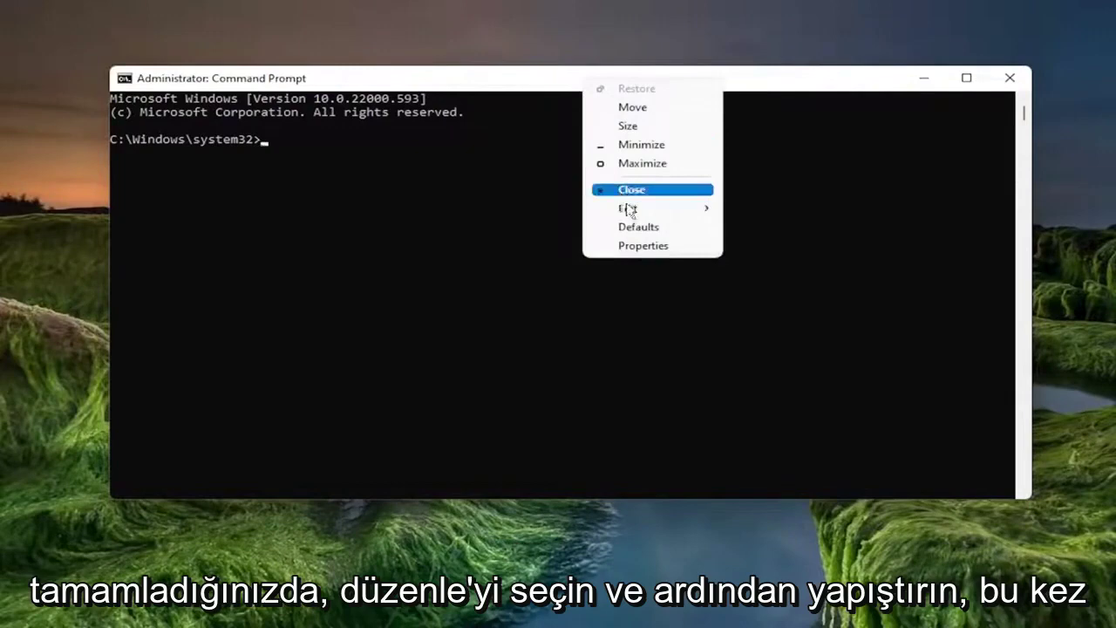
pyautogui.moveTo(628, 209)
pyautogui.click(779, 247)
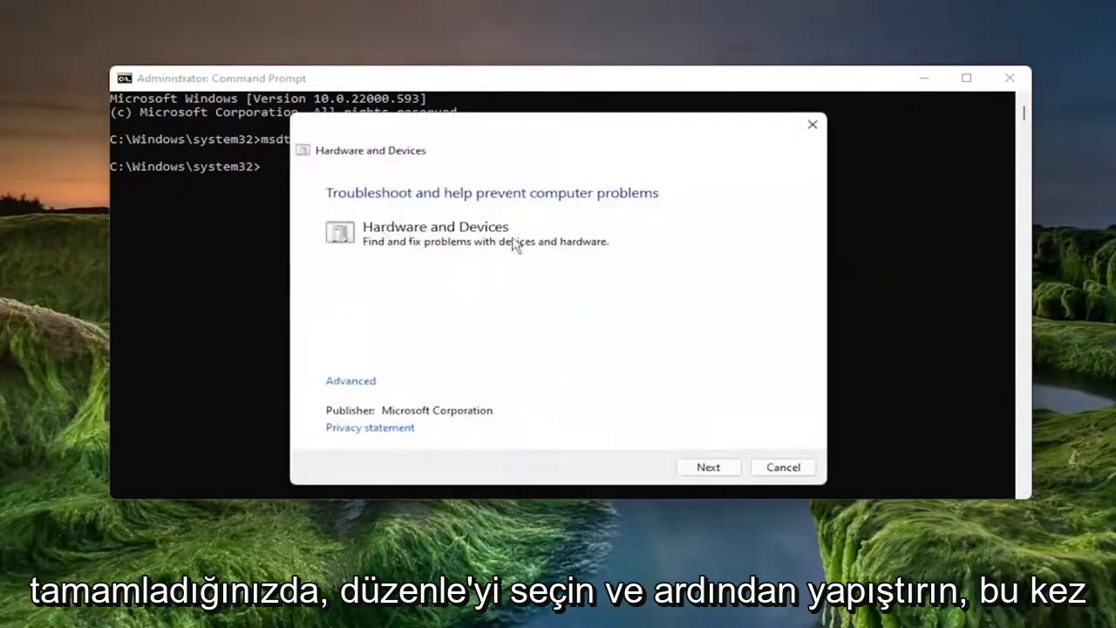
pyautogui.click(1009, 78)
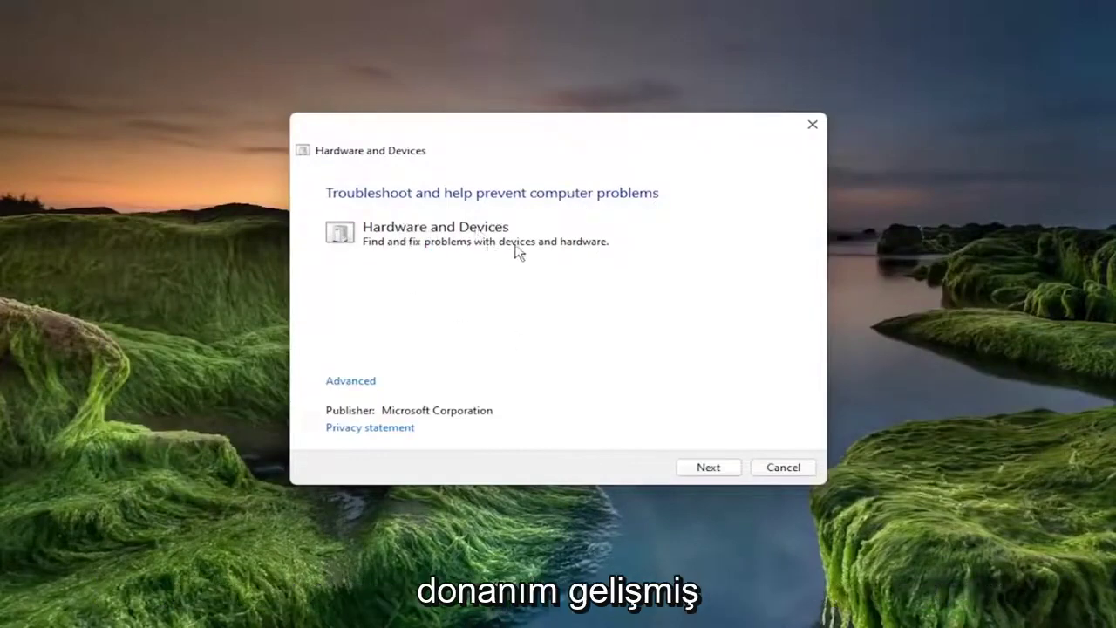
# Run the Hardware and Devices troubleshooter with automatic repairs, enable automatic checking for the newest drivers, and close it when finished
pyautogui.click(357, 384)
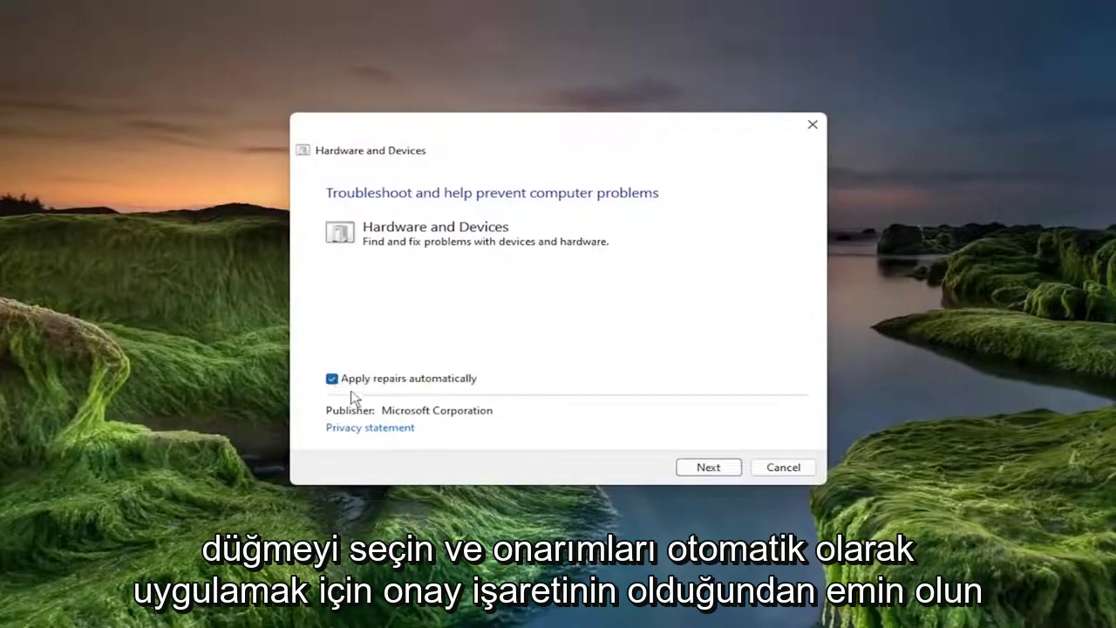
pyautogui.click(718, 467)
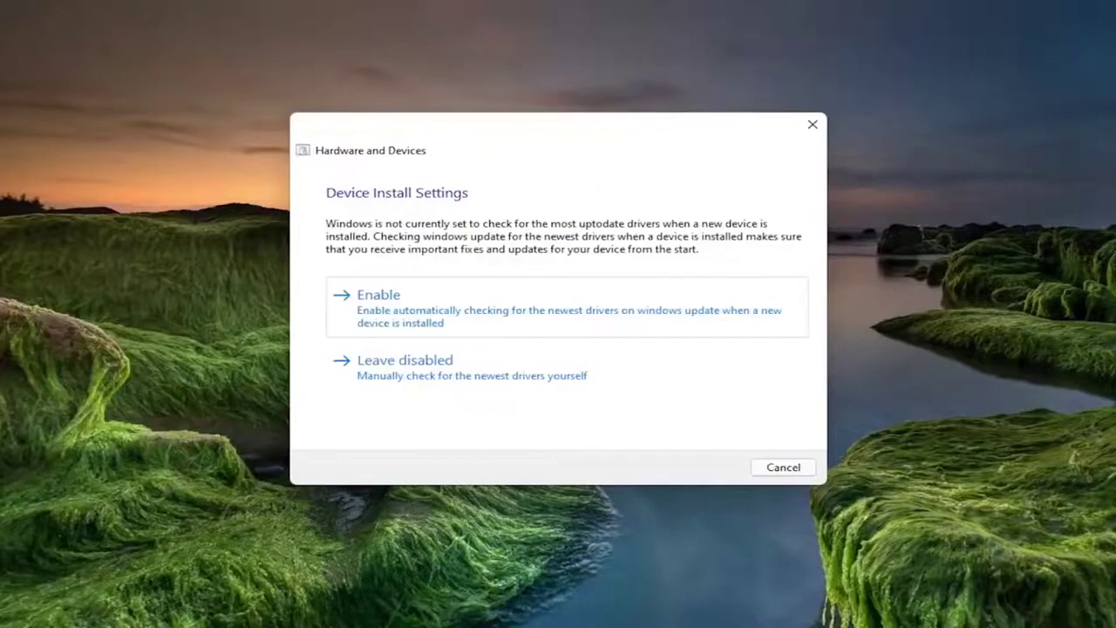
pyautogui.click(388, 312)
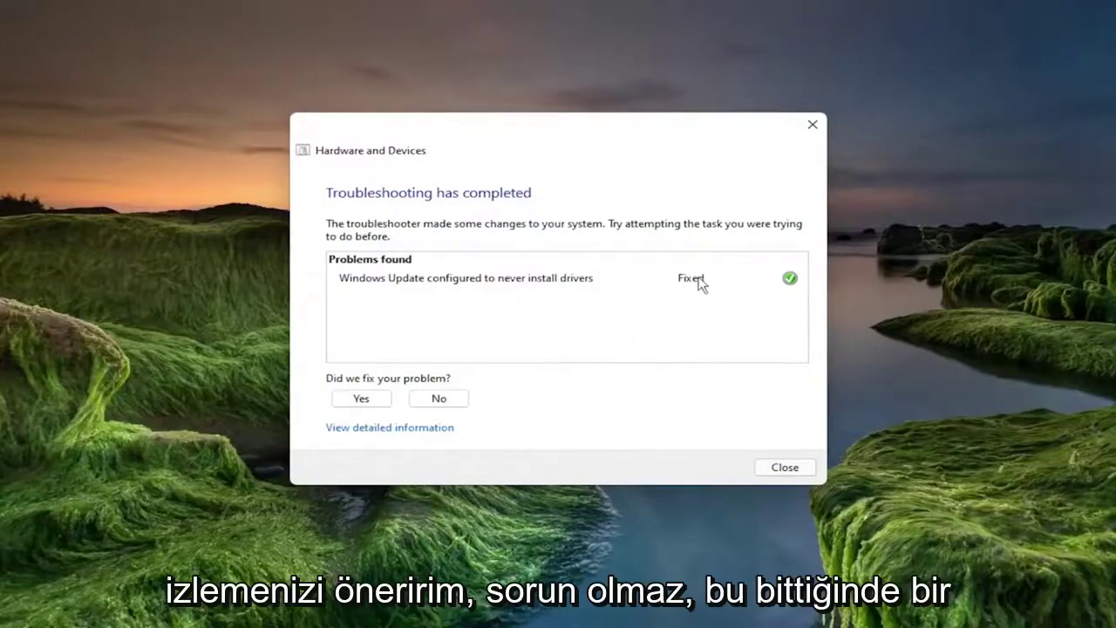
pyautogui.click(781, 468)
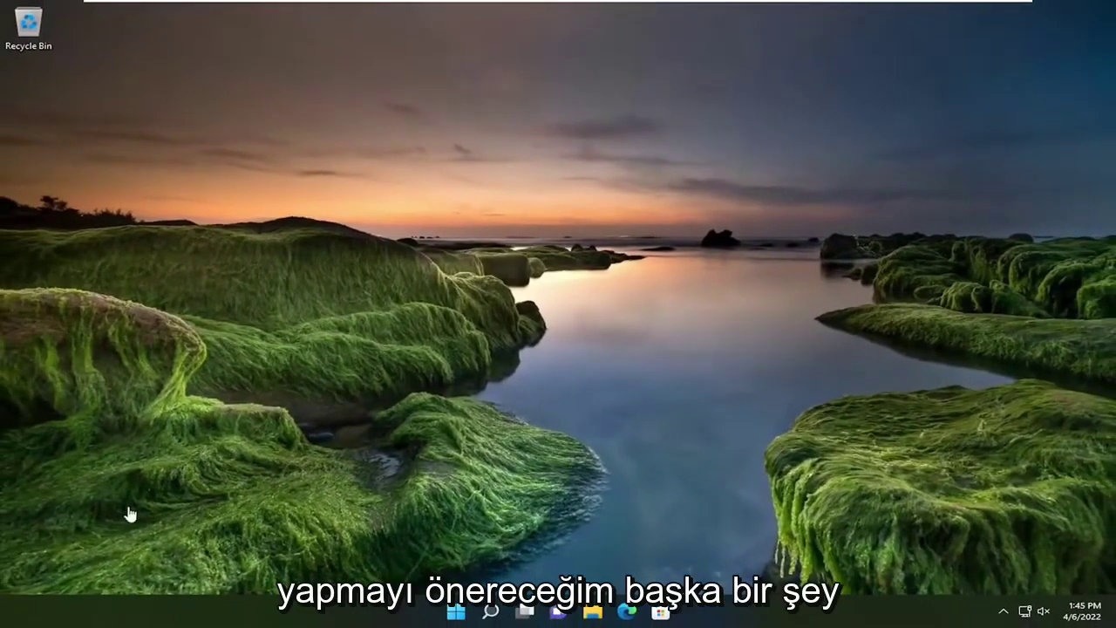
# Search for power, edit the power plan and open its advanced power settings
pyautogui.click(491, 612)
pyautogui.write('p')
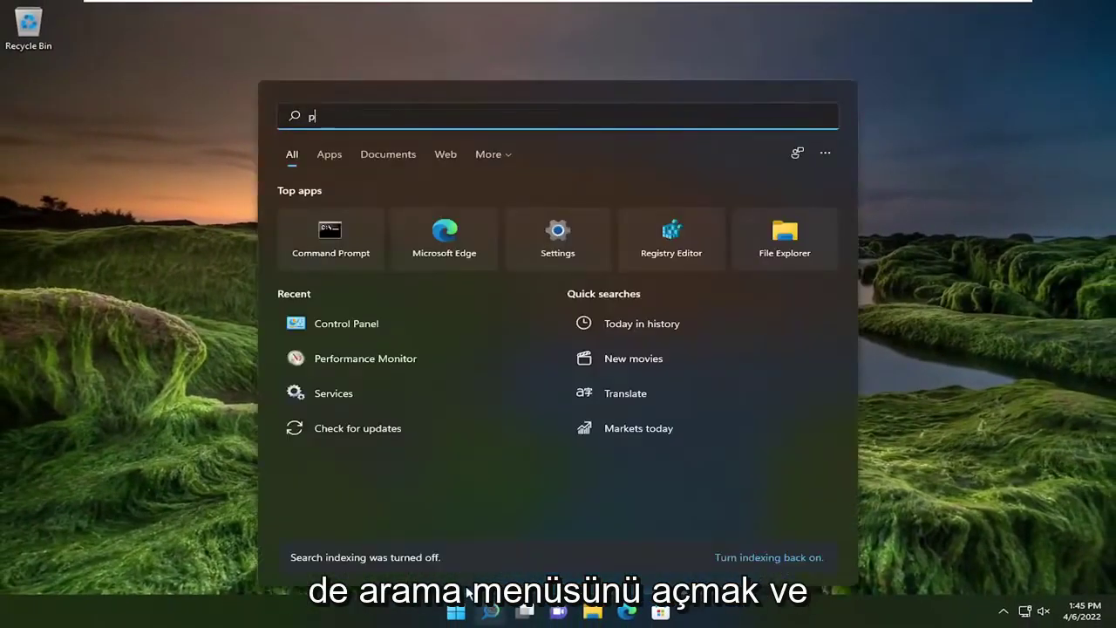
pyautogui.write('ower')
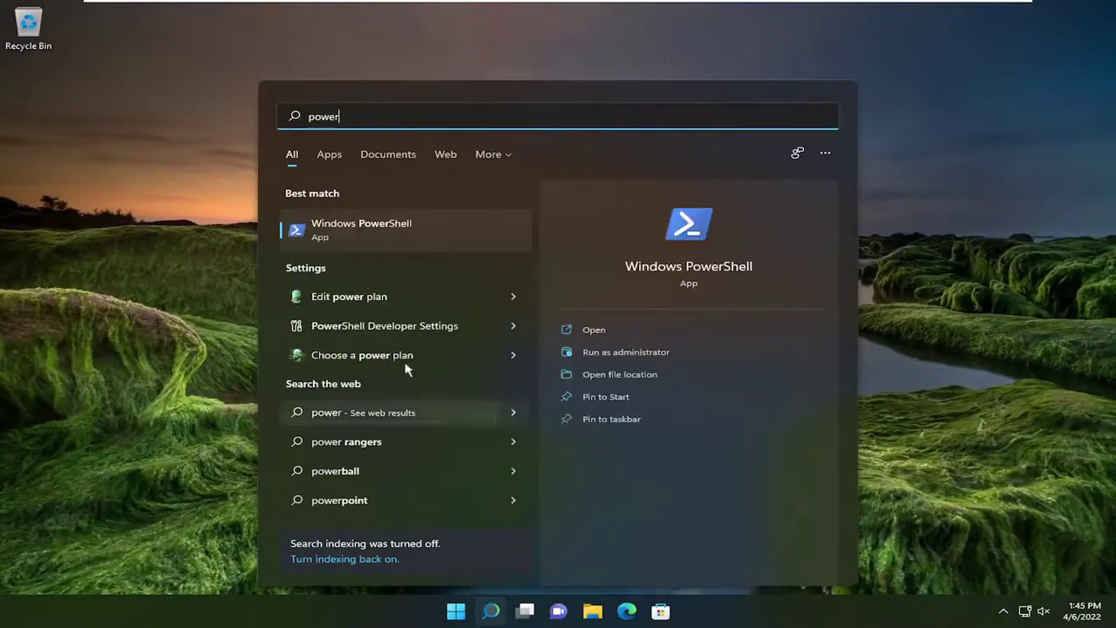
pyautogui.click(355, 300)
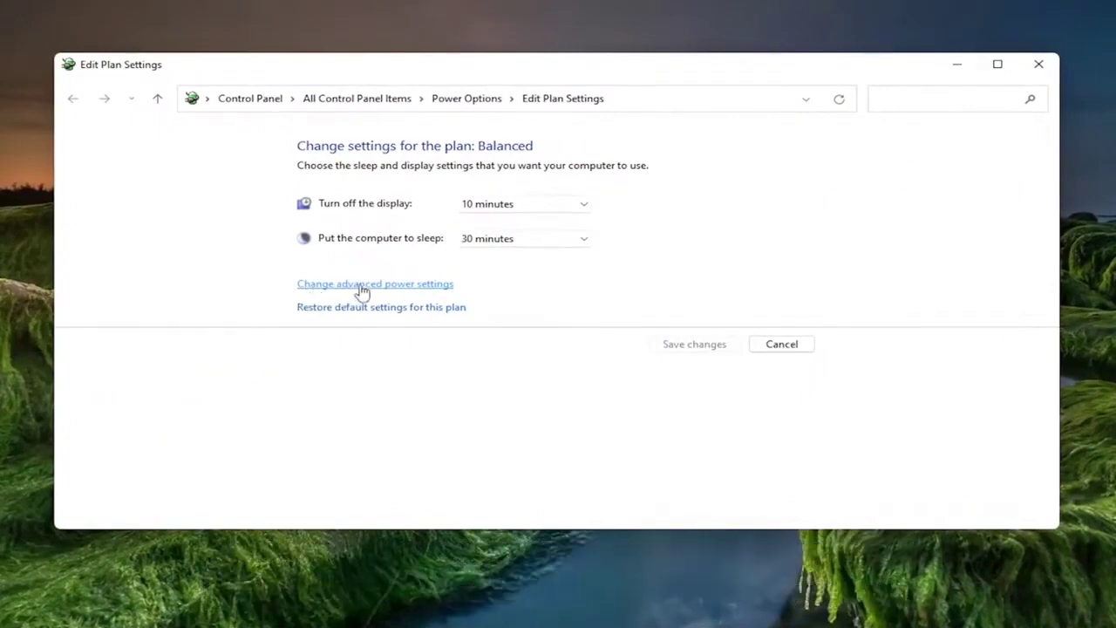
pyautogui.click(353, 288)
pyautogui.moveTo(190, 33); pyautogui.dragTo(561, 125)
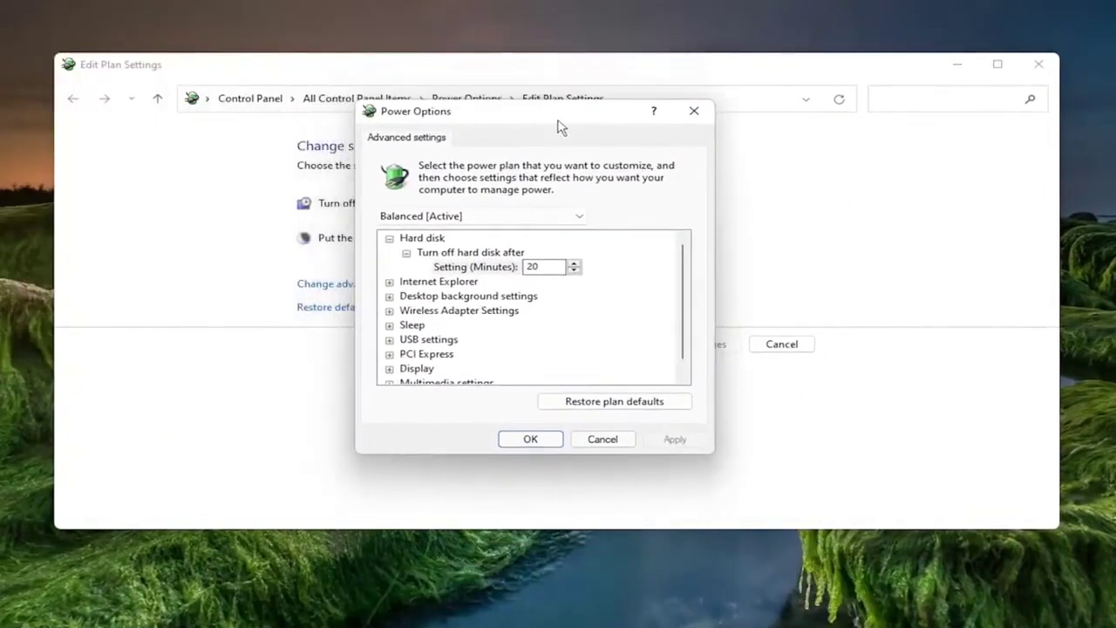
# Set the USB selective suspend setting to Disabled in the Balanced plan, apply it and close the power plan windows
pyautogui.click(389, 342)
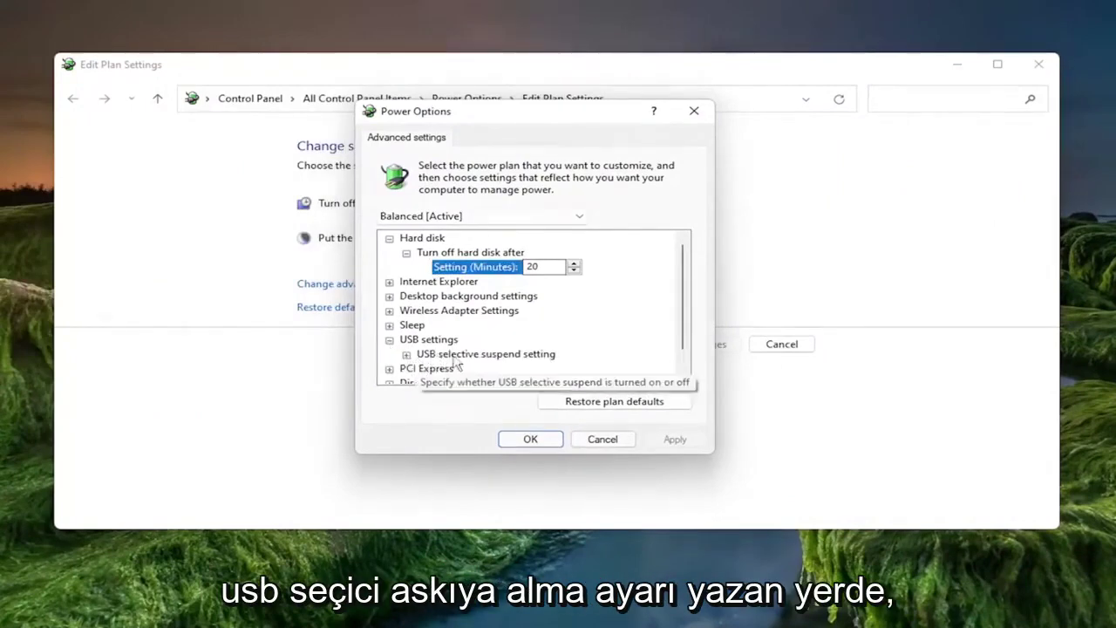
pyautogui.click(406, 354)
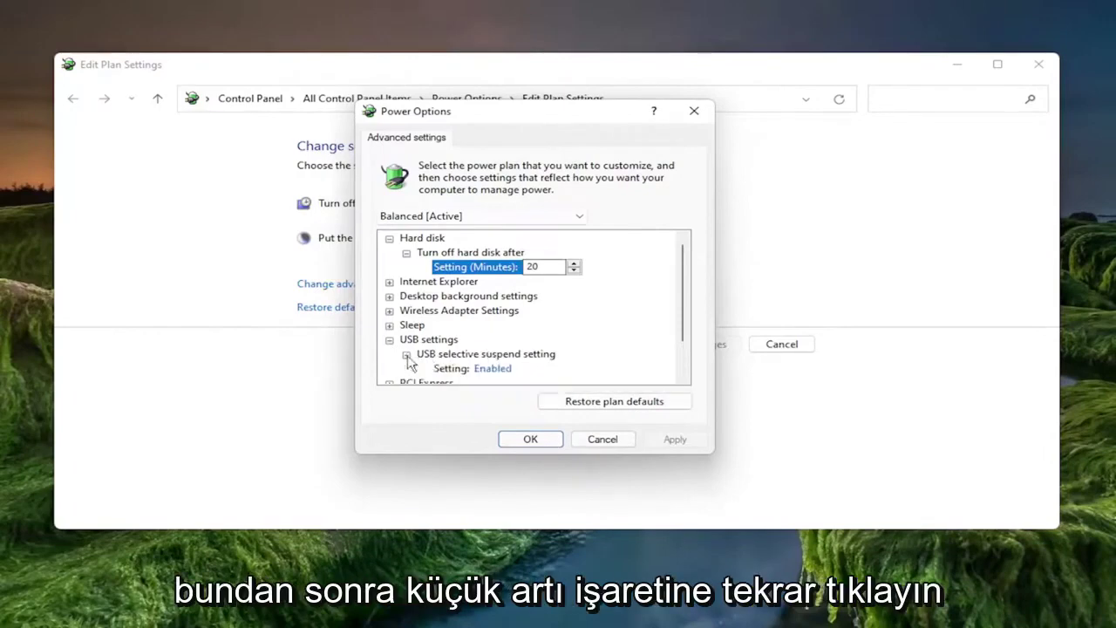
pyautogui.click(497, 370)
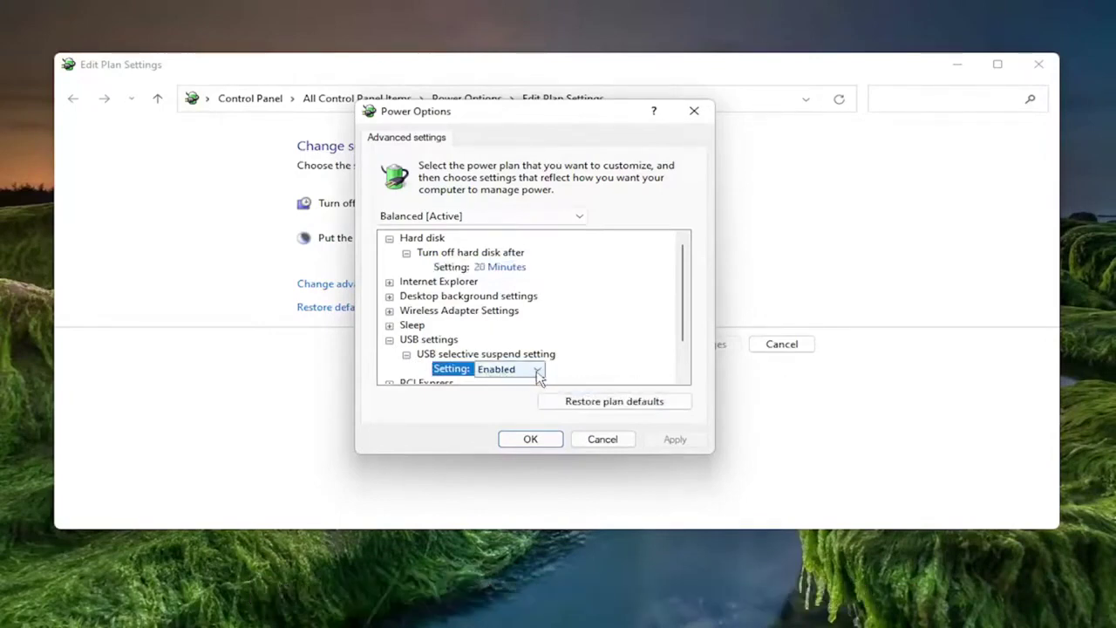
pyautogui.click(538, 371)
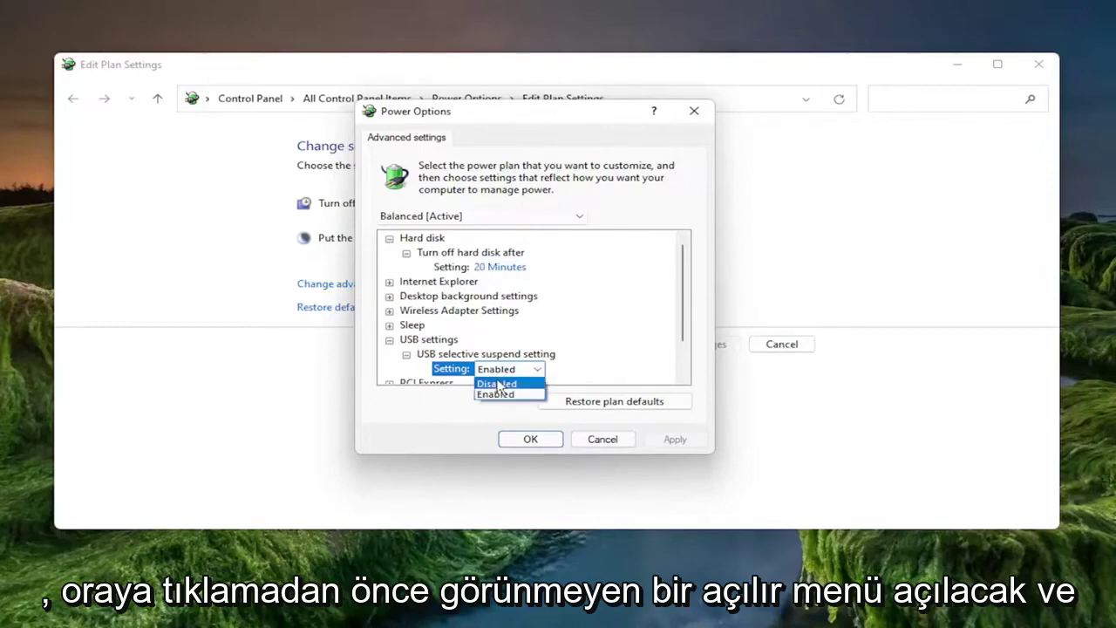
pyautogui.click(501, 384)
pyautogui.click(674, 441)
pyautogui.click(531, 439)
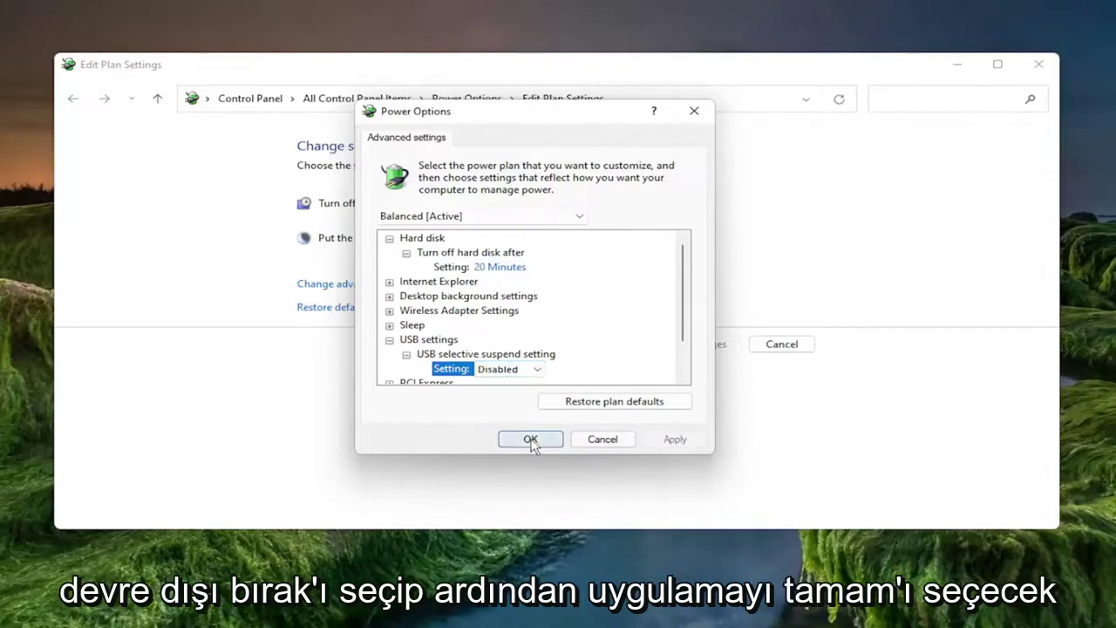
pyautogui.click(1039, 63)
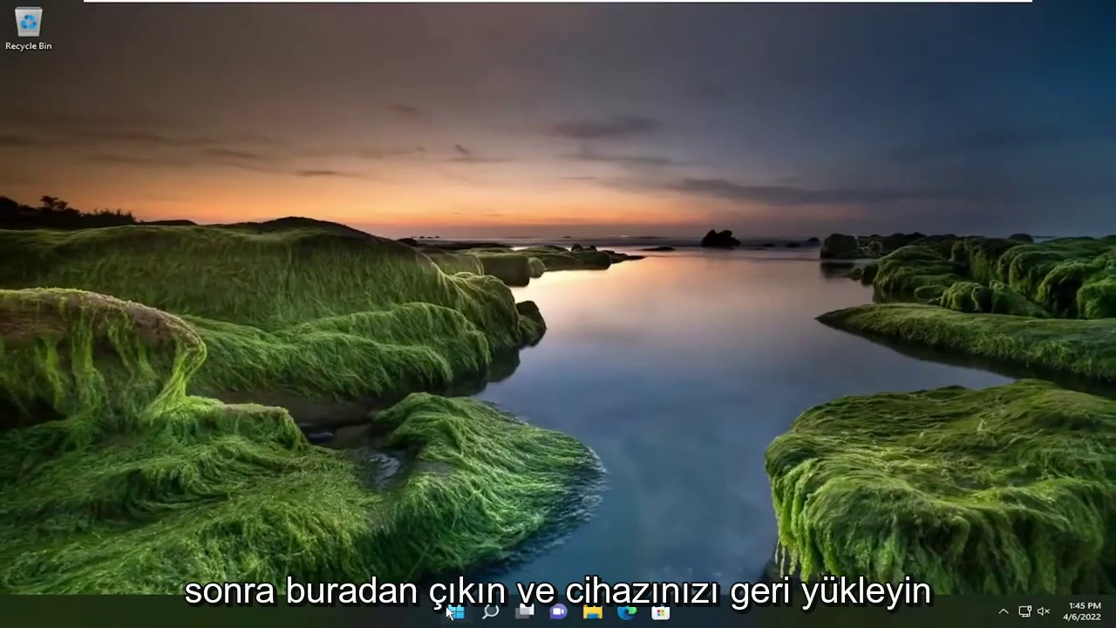
# Restart the computer
pyautogui.rightClick(449, 613)
pyautogui.moveTo(449, 559)
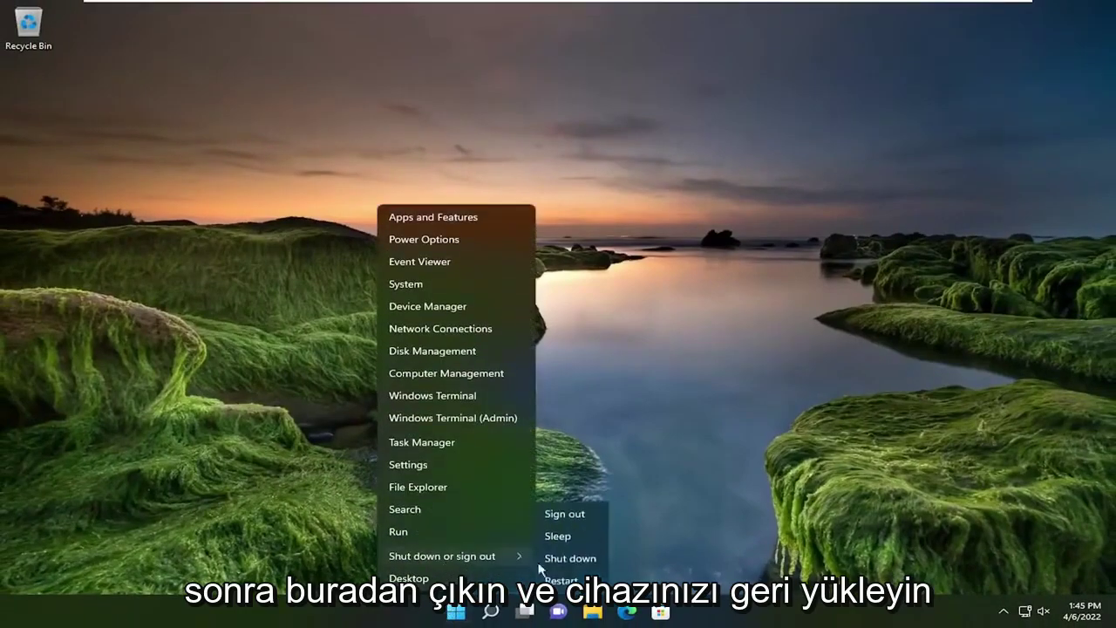
pyautogui.click(562, 580)
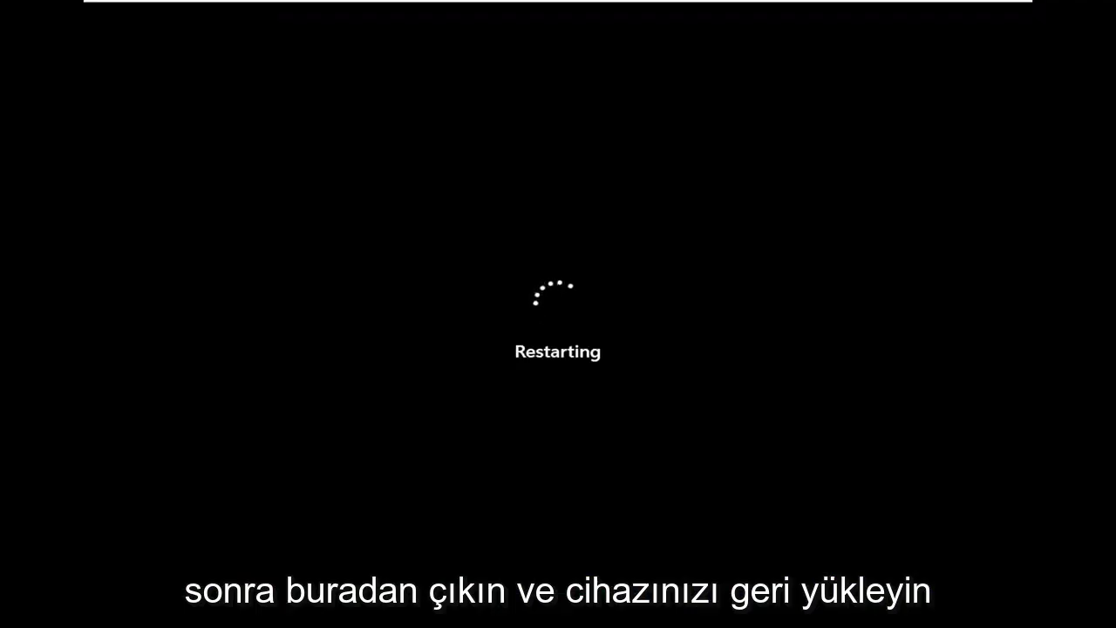